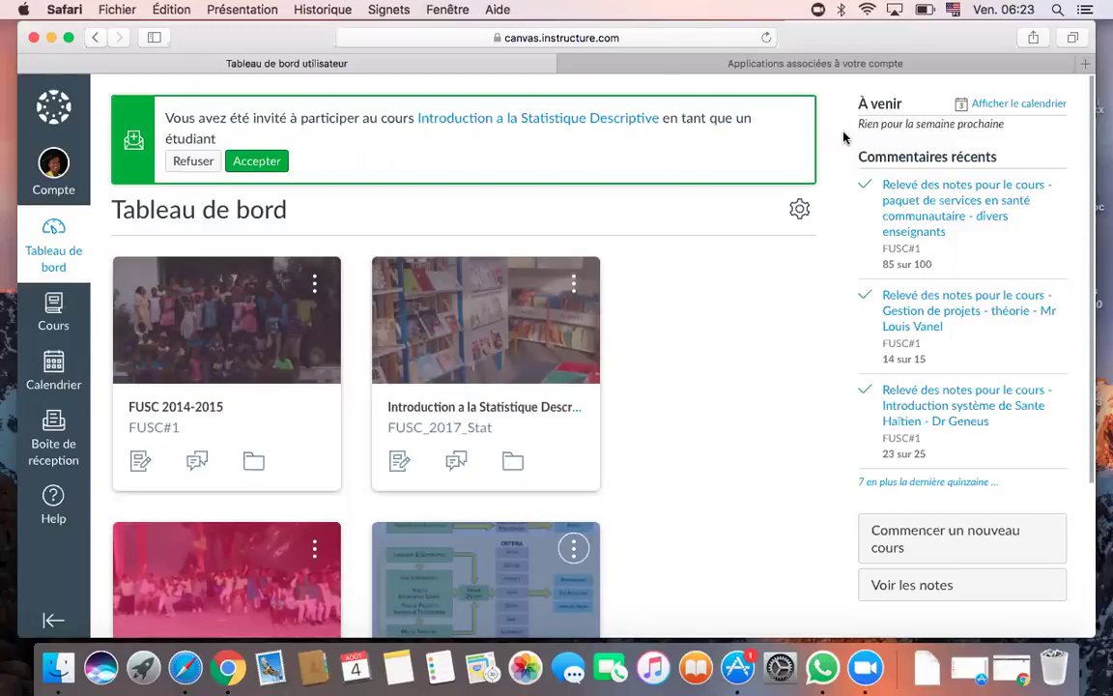
Look over the dashboard and expand the browser window to full screen.
scroll(843, 138, down, 5)
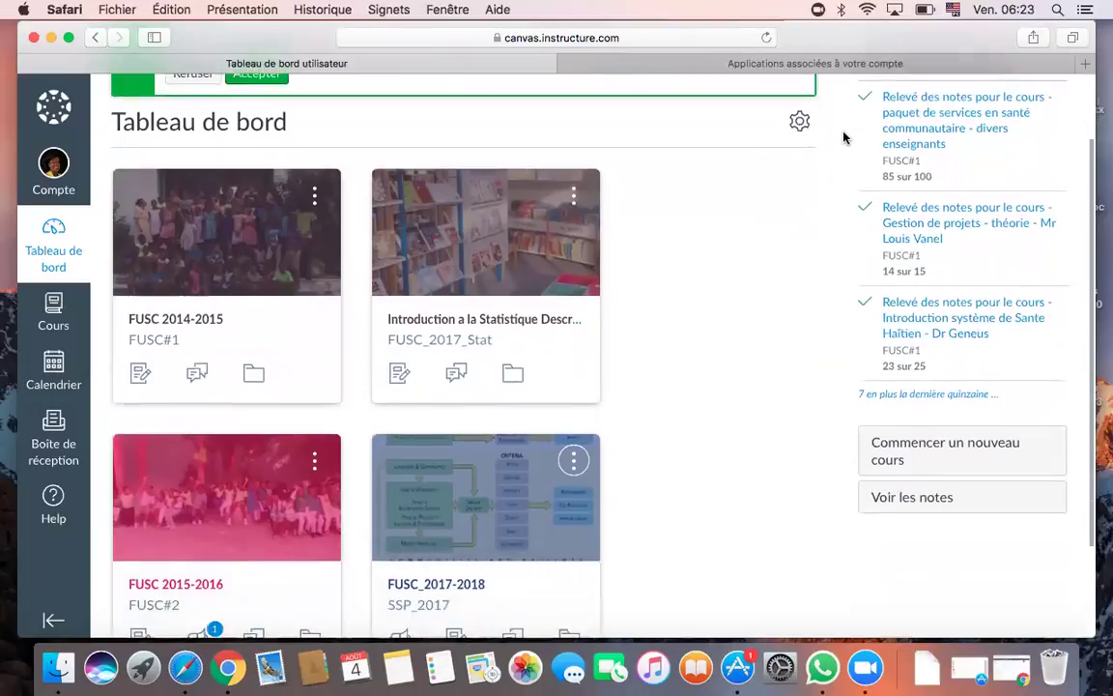
scroll(843, 138, up, 5)
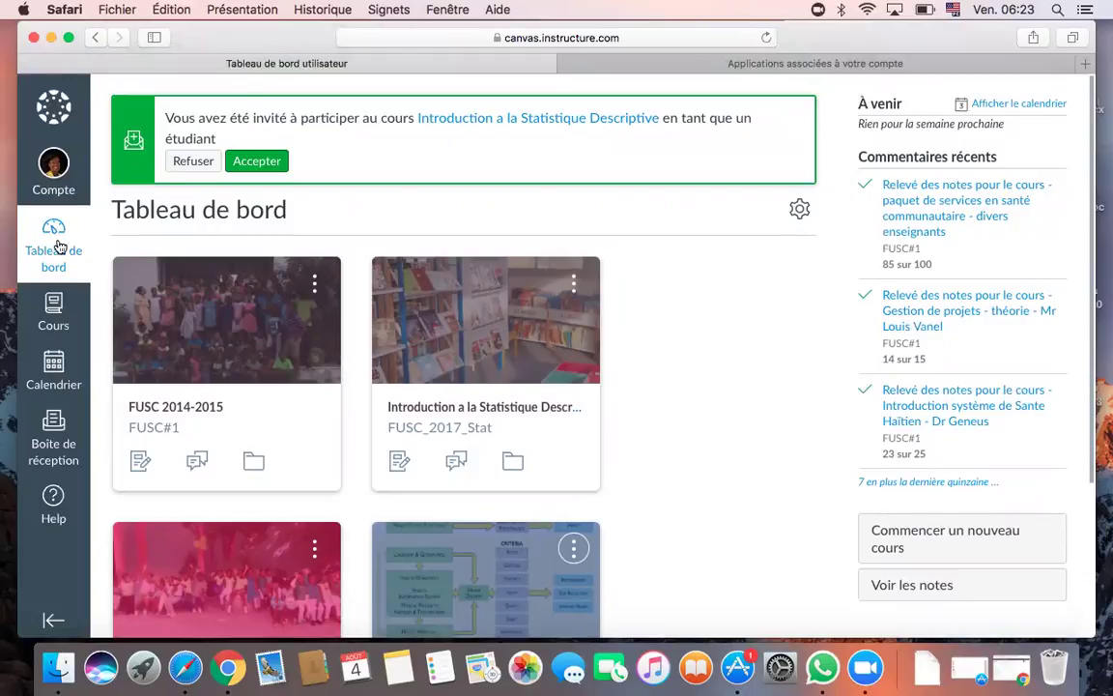
click(69, 37)
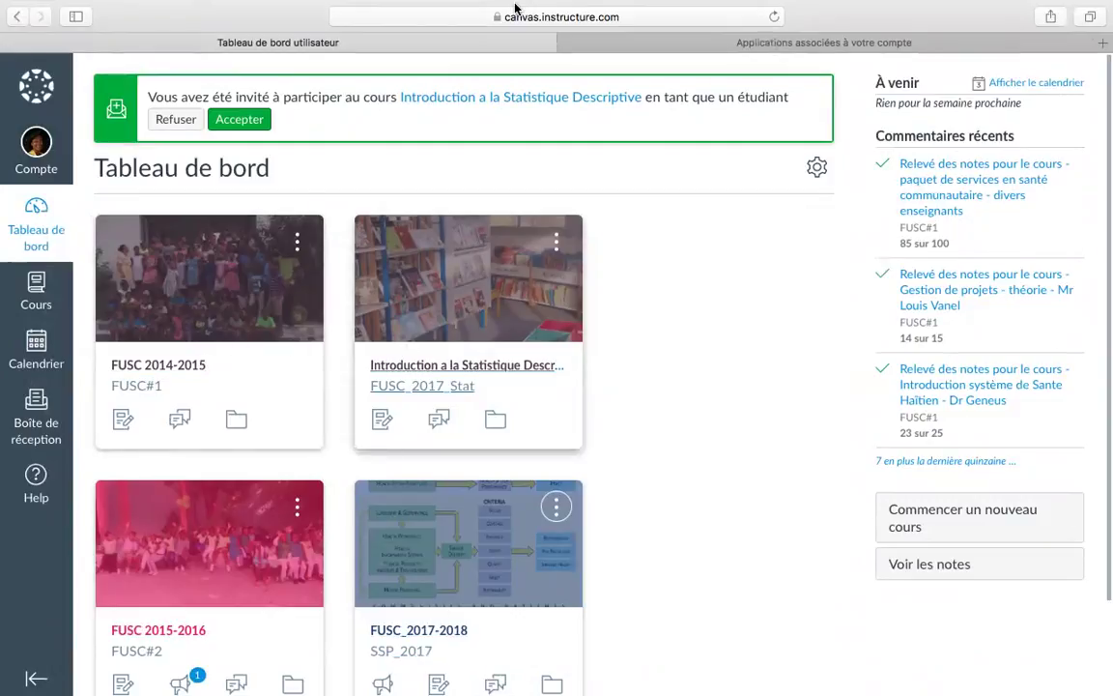
mouse_move(618, 10)
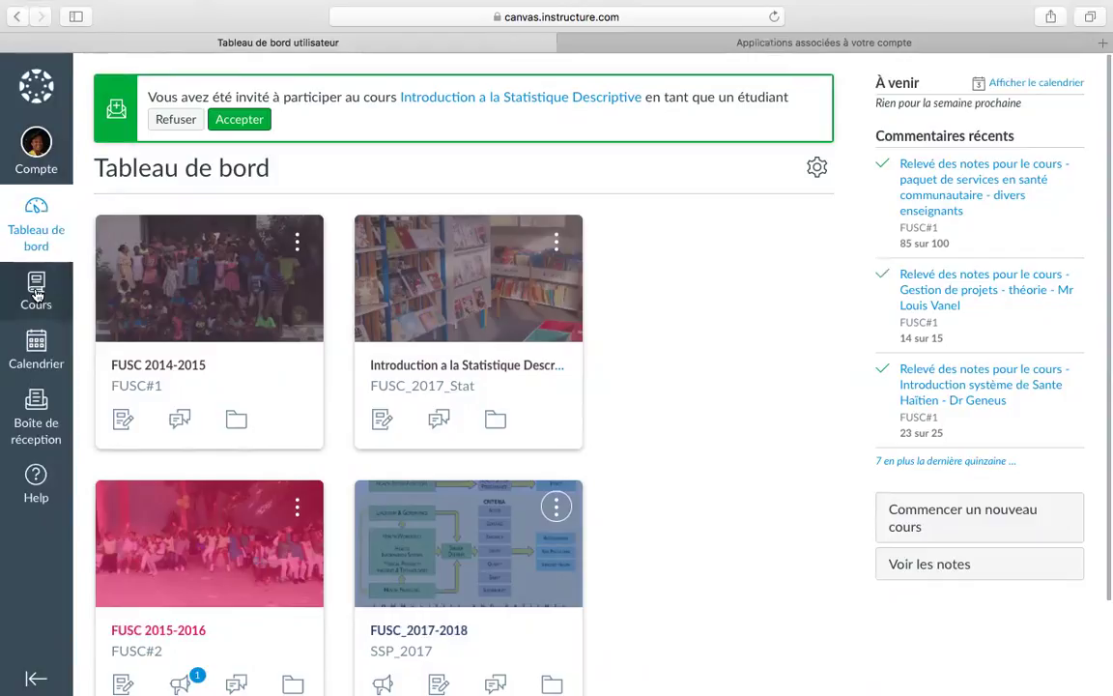
View the list of courses, the calendar and the message inbox one after another.
click(36, 290)
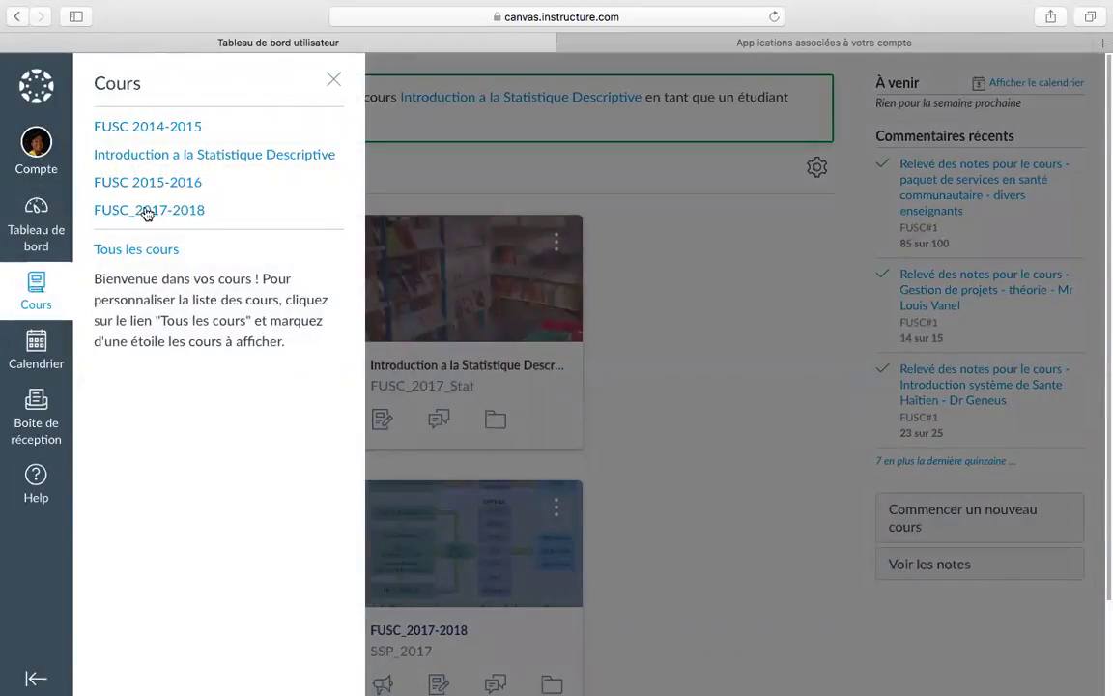
click(36, 350)
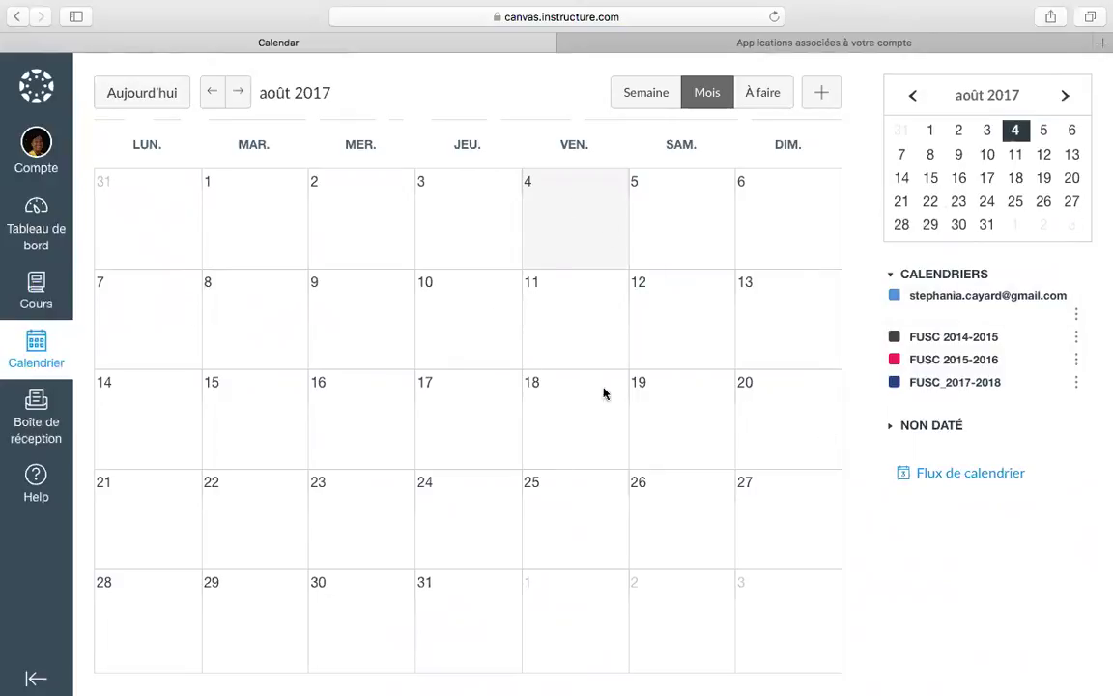
click(29, 423)
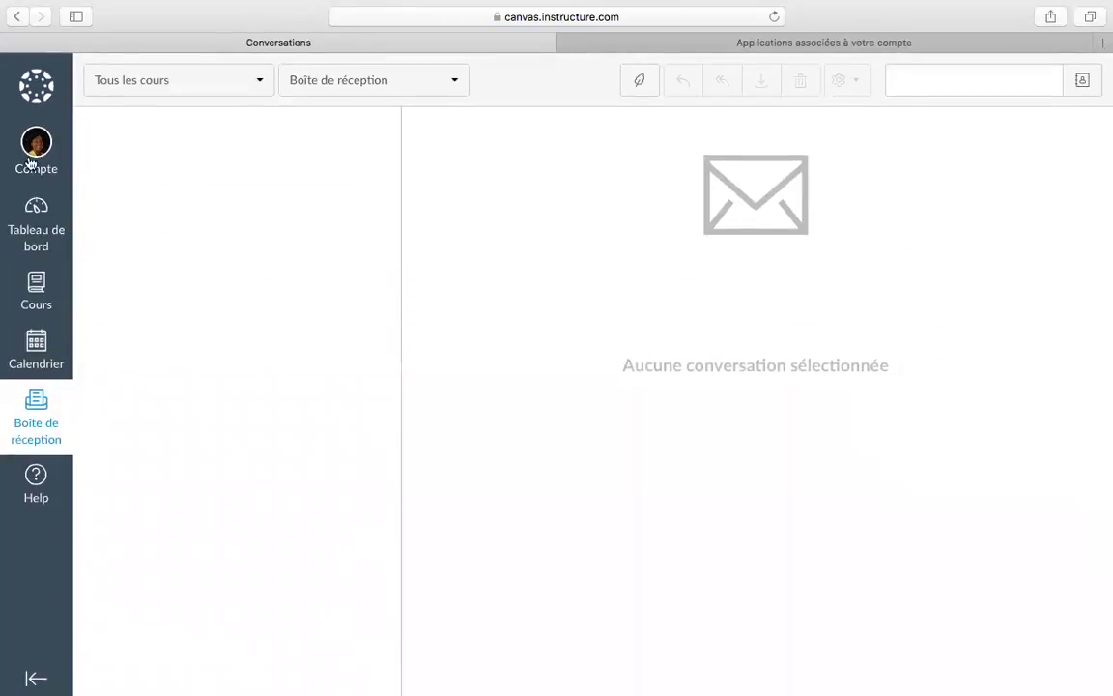
Return to the dashboard and look through the course cards, the course invitation and the recent comments.
click(36, 220)
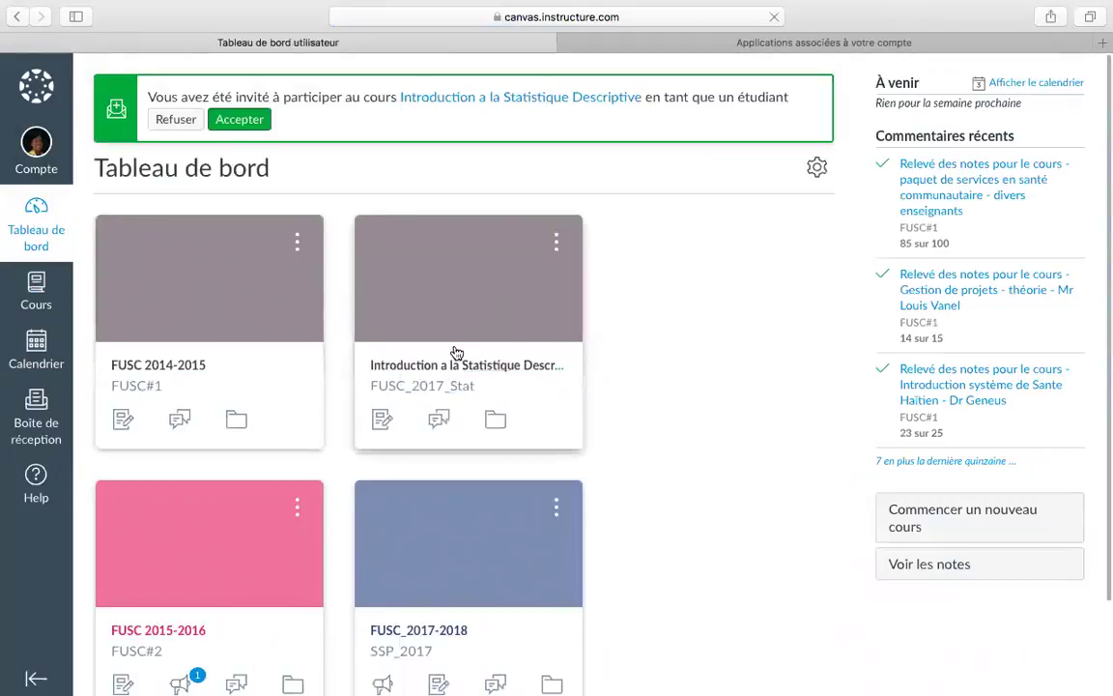
scroll(418, 241, down, 3)
scroll(422, 243, up, 3)
scroll(417, 242, down, 5)
scroll(420, 242, up, 4)
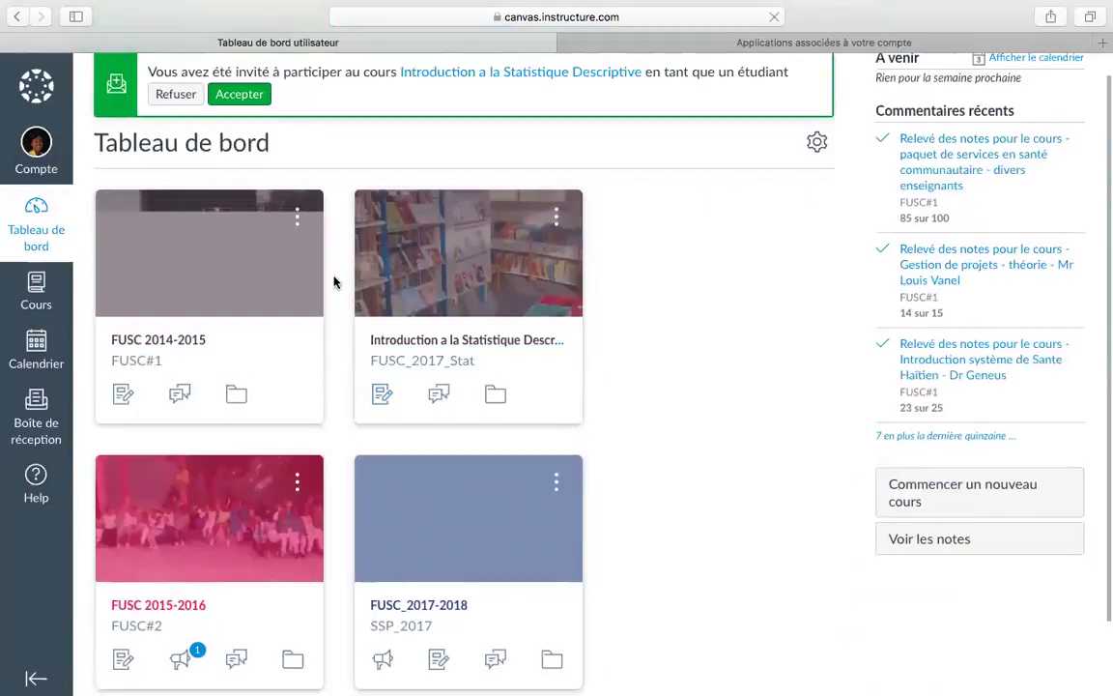
scroll(334, 282, down, 1)
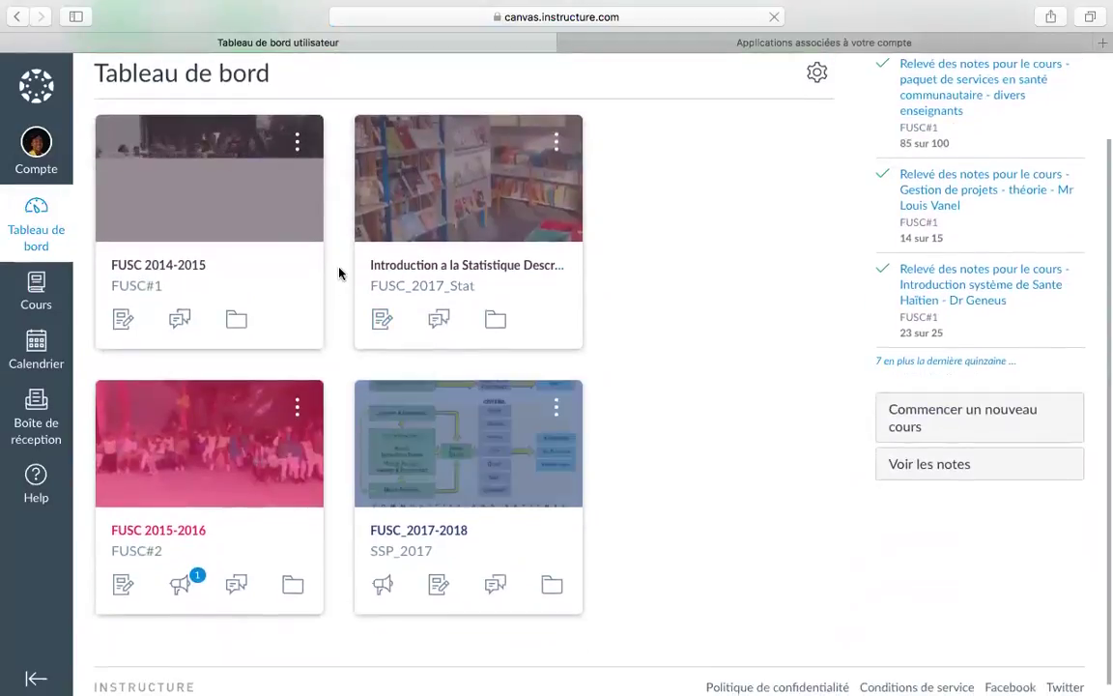
scroll(338, 275, up, 1)
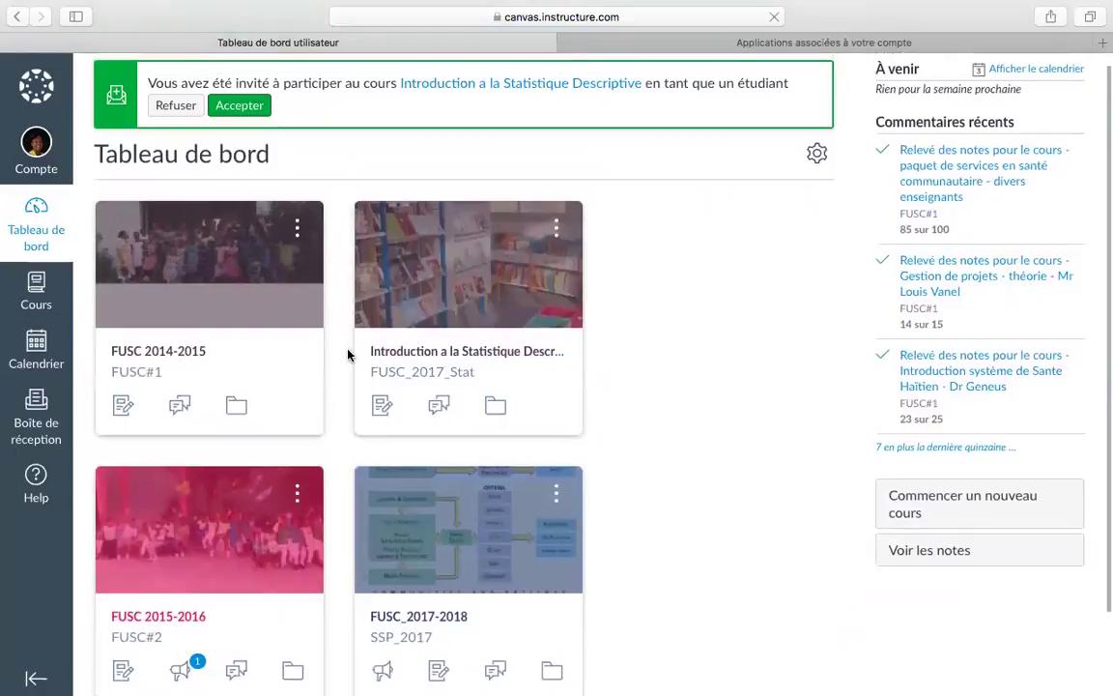
scroll(575, 449, down, 1)
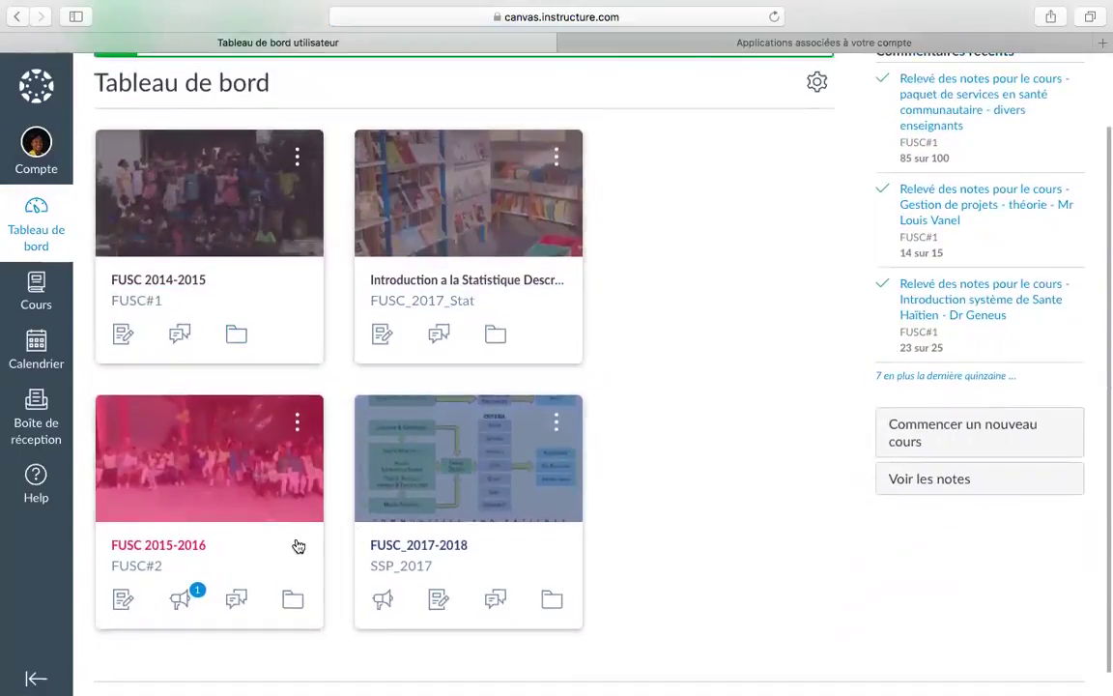
scroll(207, 367, up, 1)
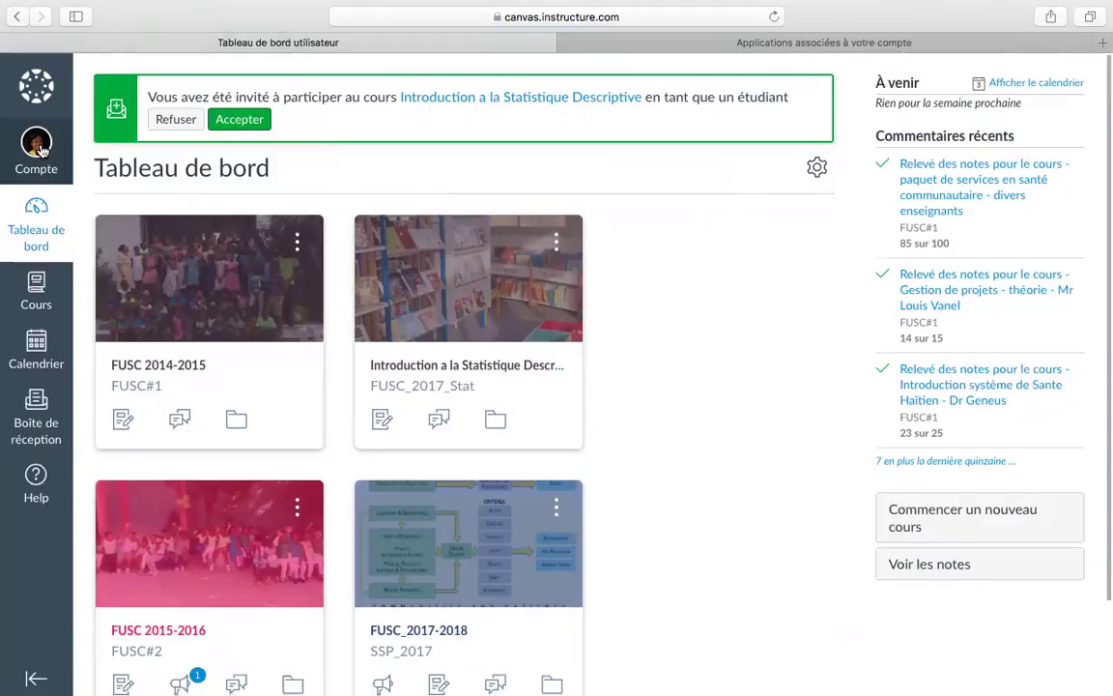
Open the account profile for editing and fill in the title "Psychologue, Physiotherapeute et Spécialiste de la santé publique".
click(39, 145)
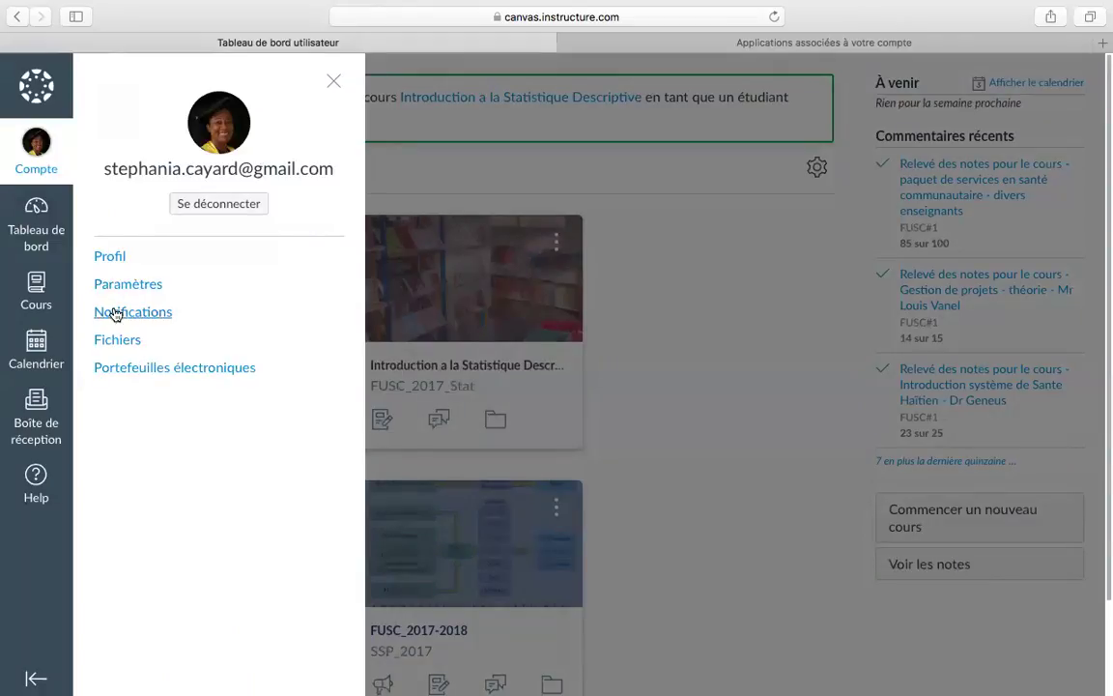
click(111, 257)
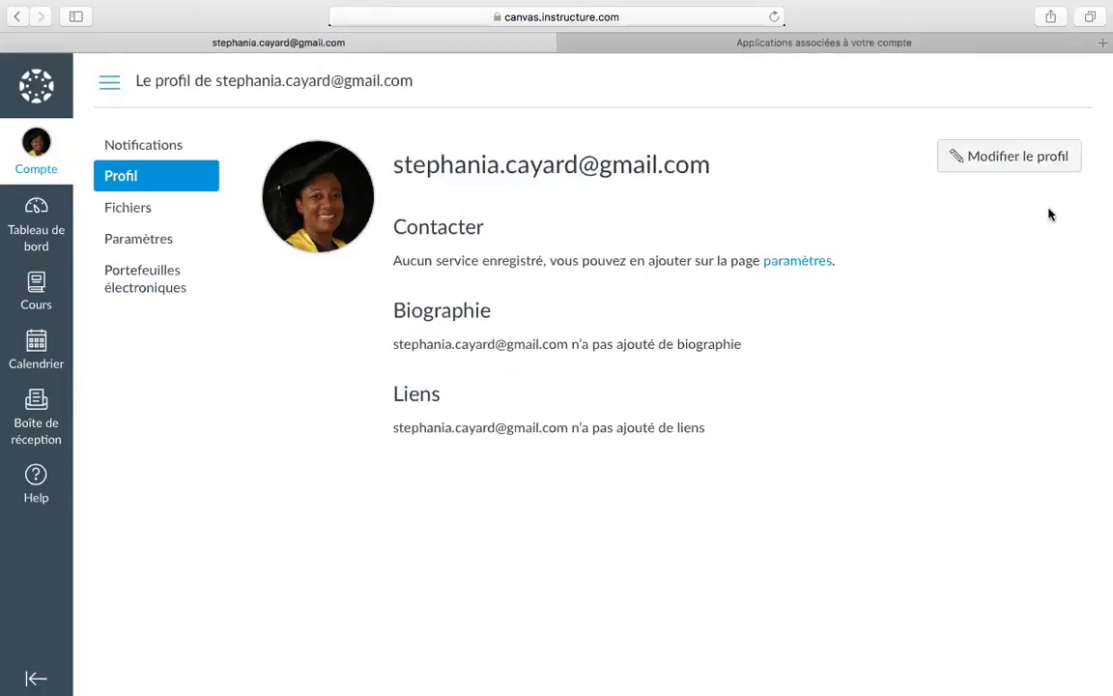
click(1017, 159)
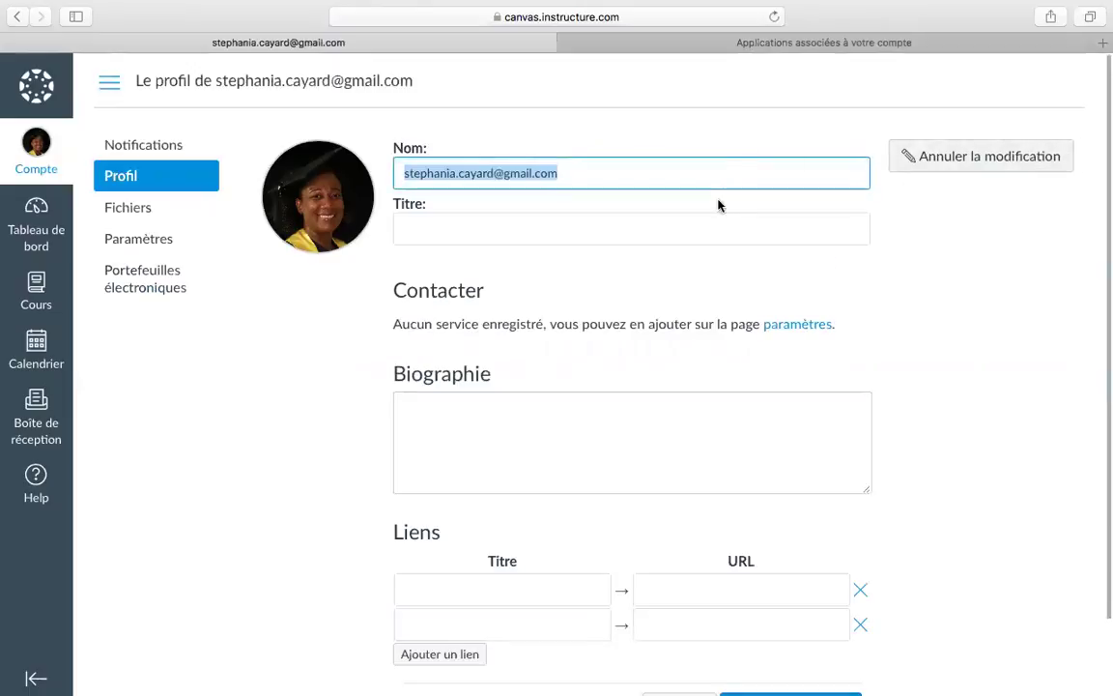
click(709, 222)
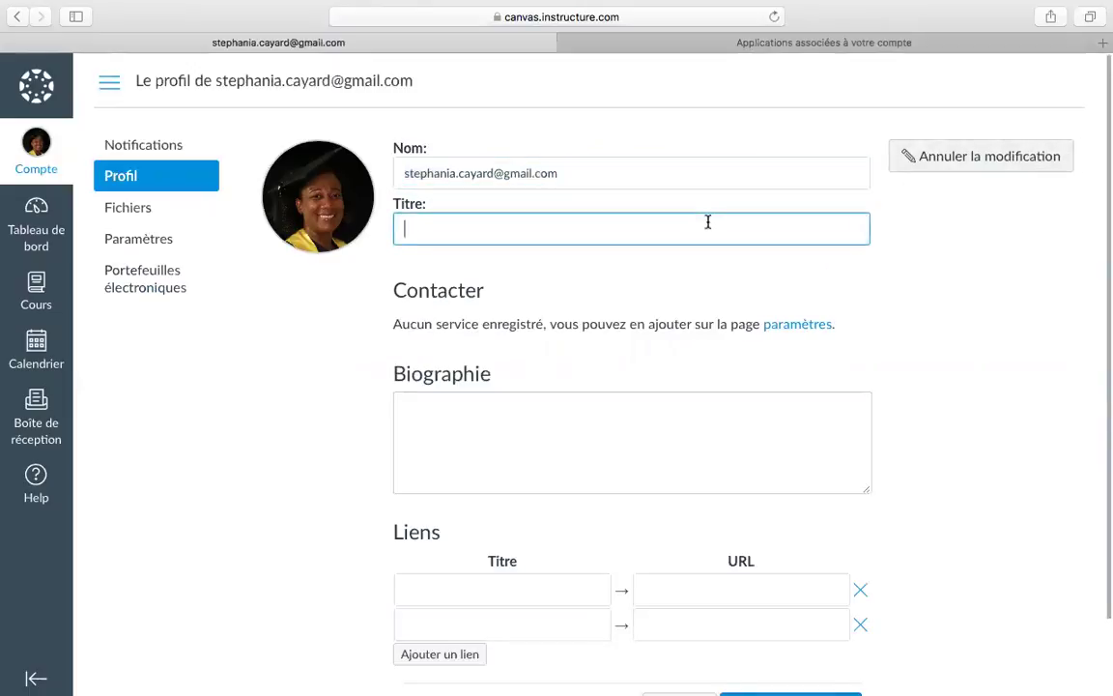
text(Psychologue, P)
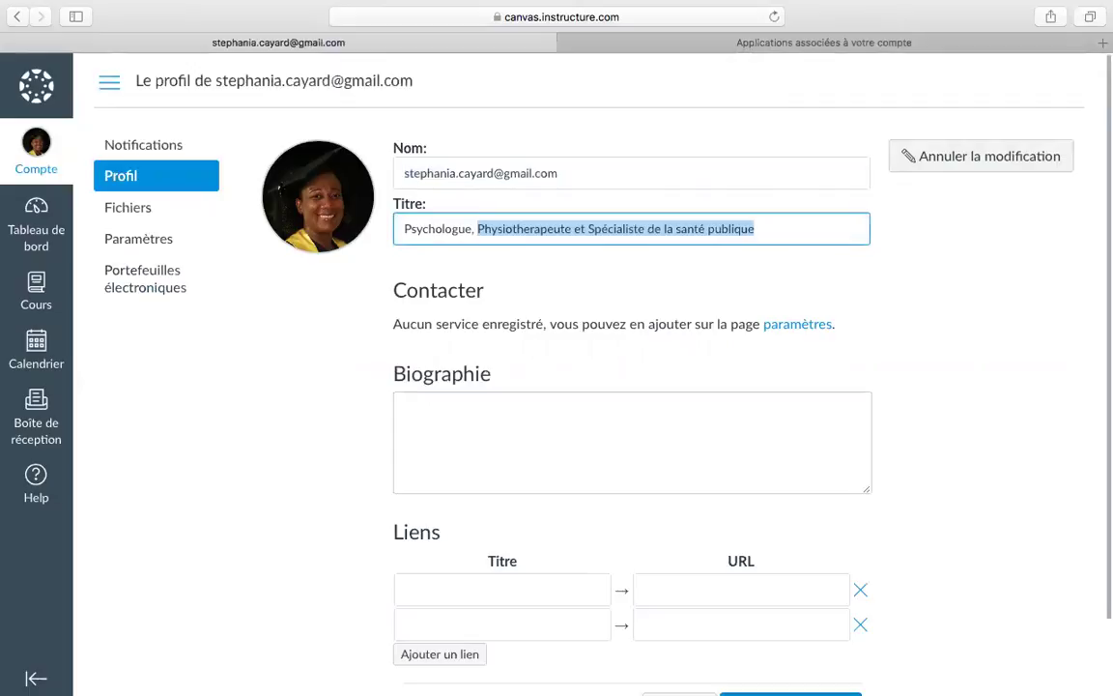
click(817, 216)
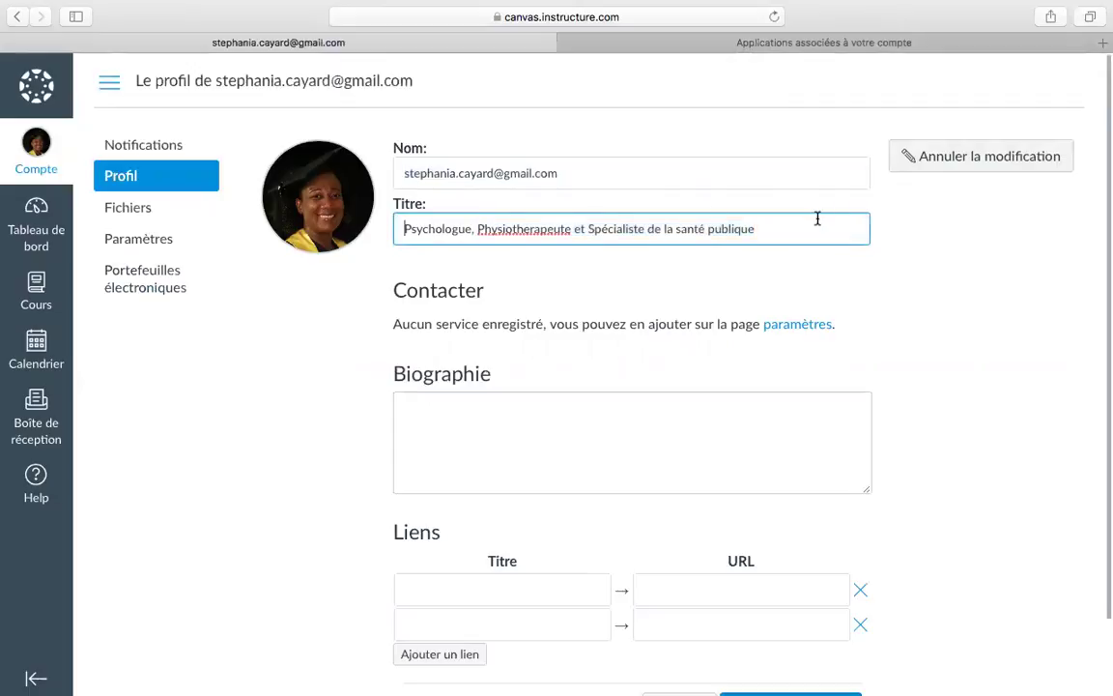
Correct the spelling in the profile title to "Physiothérapeute".
click(529, 229)
key(BackSpace)
text(é)
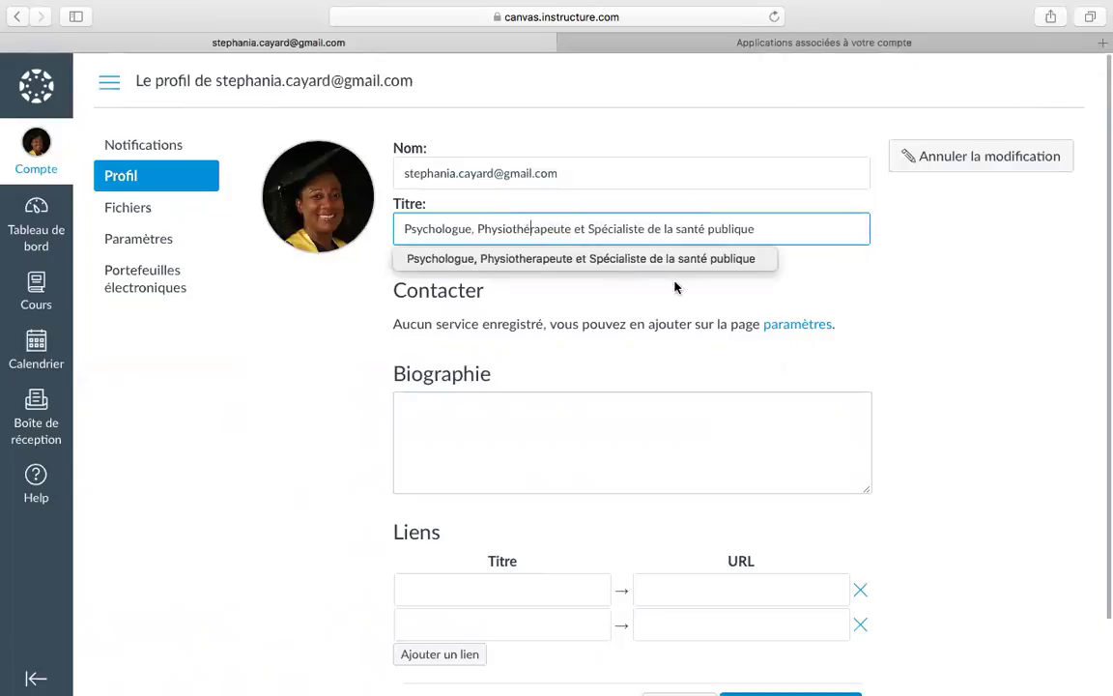
key(Return)
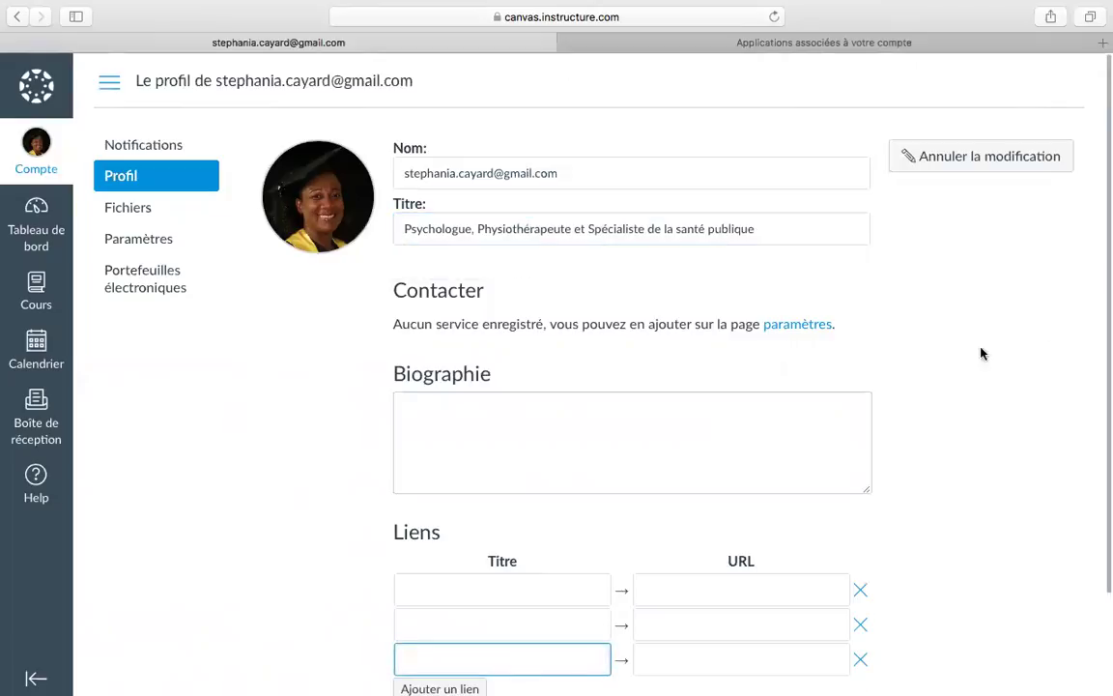
Open the account settings from the profile, view the form for registering another e-mail address, and close it without entering anything.
click(798, 330)
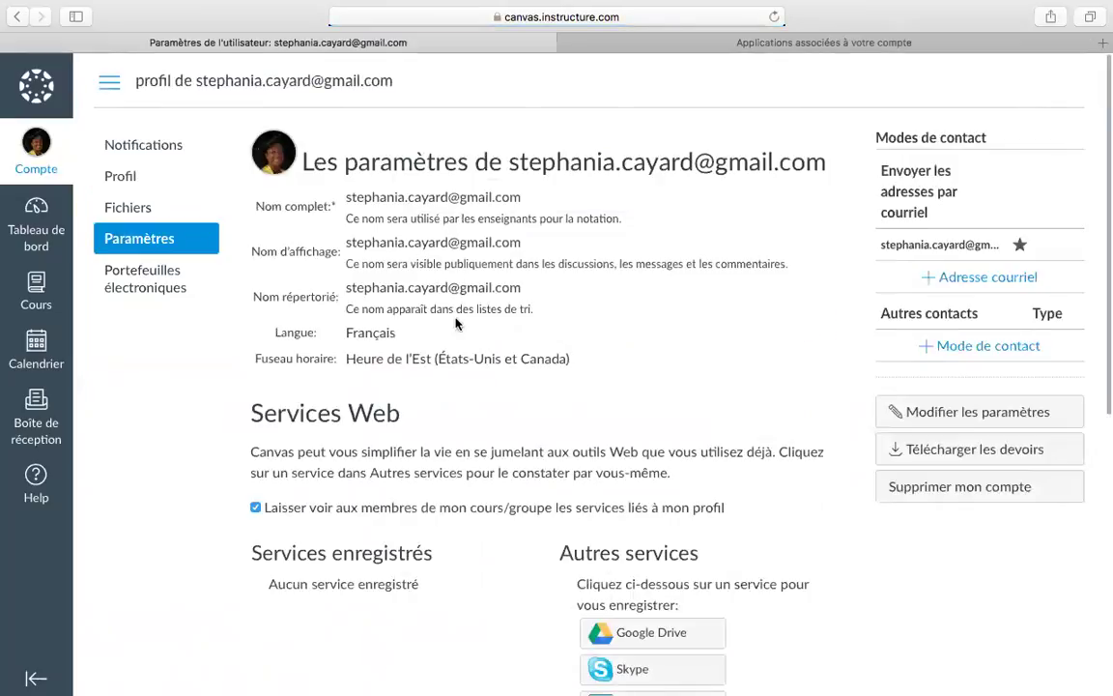
click(979, 281)
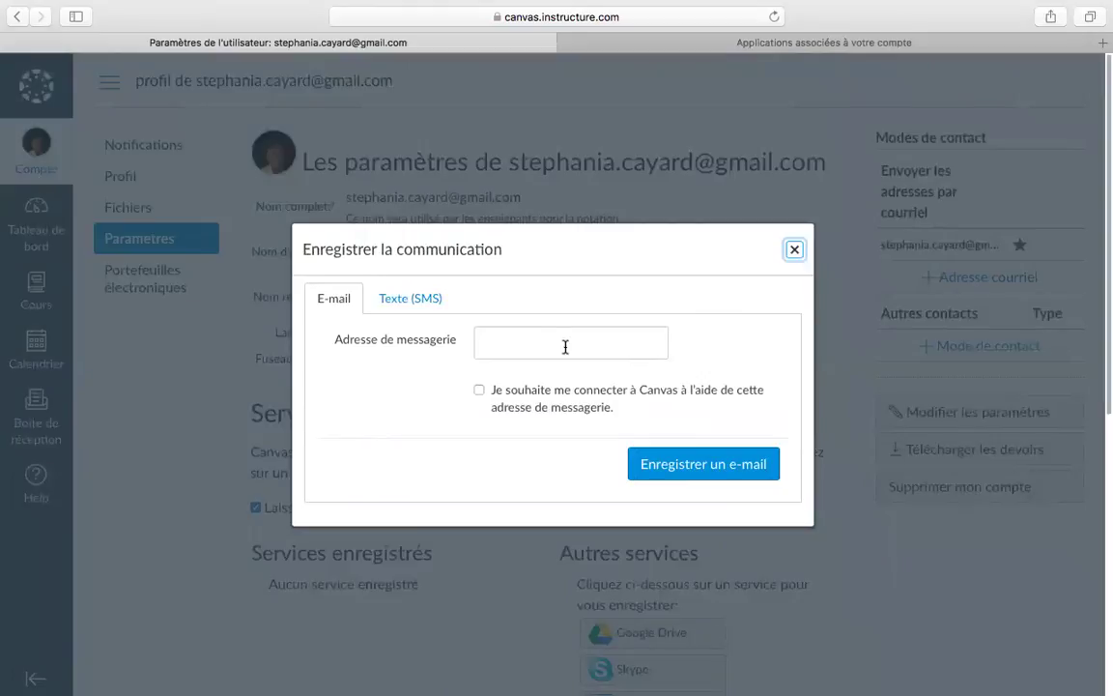
click(795, 252)
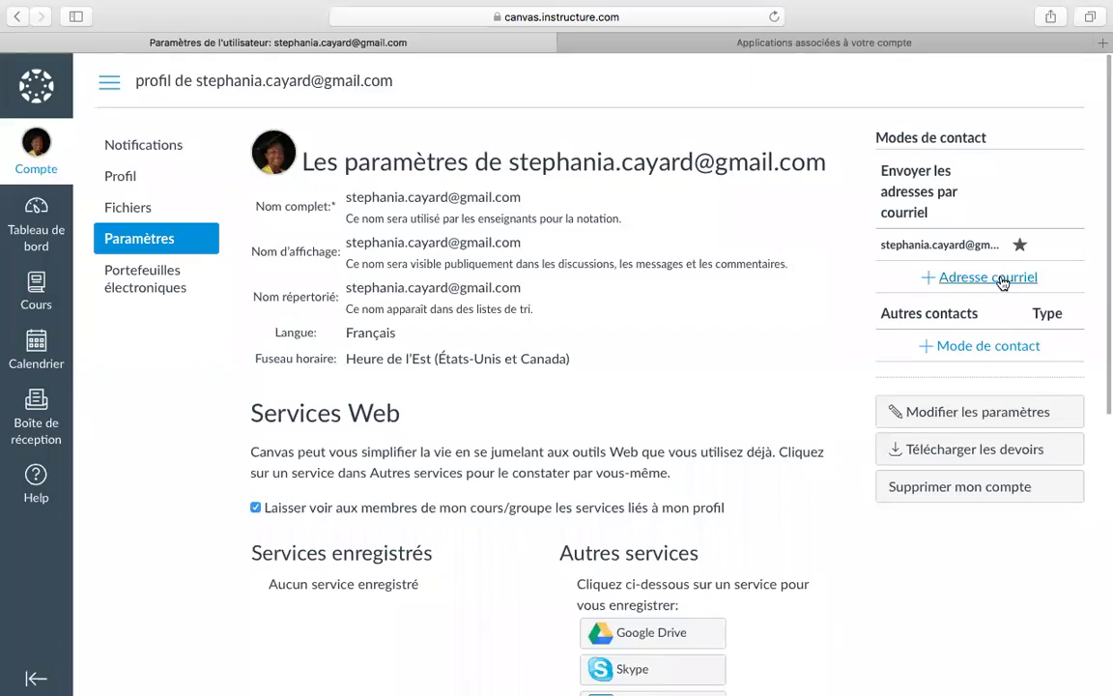
Create a new export of the assignment submissions, and go back to the account settings.
click(976, 453)
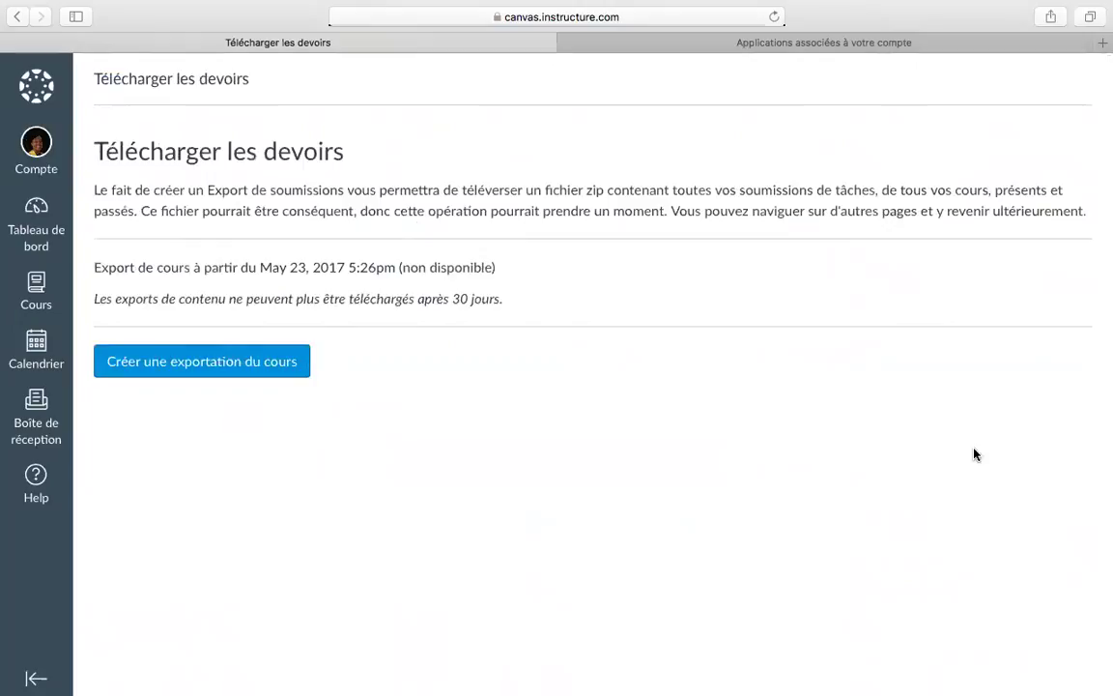
click(250, 371)
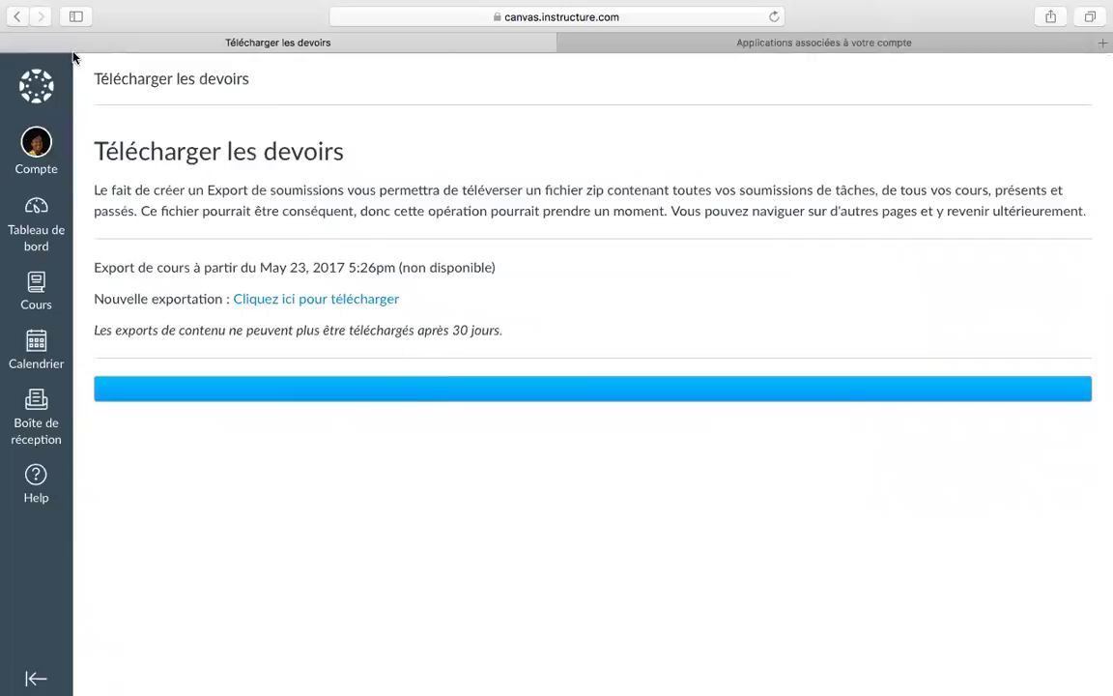
click(17, 18)
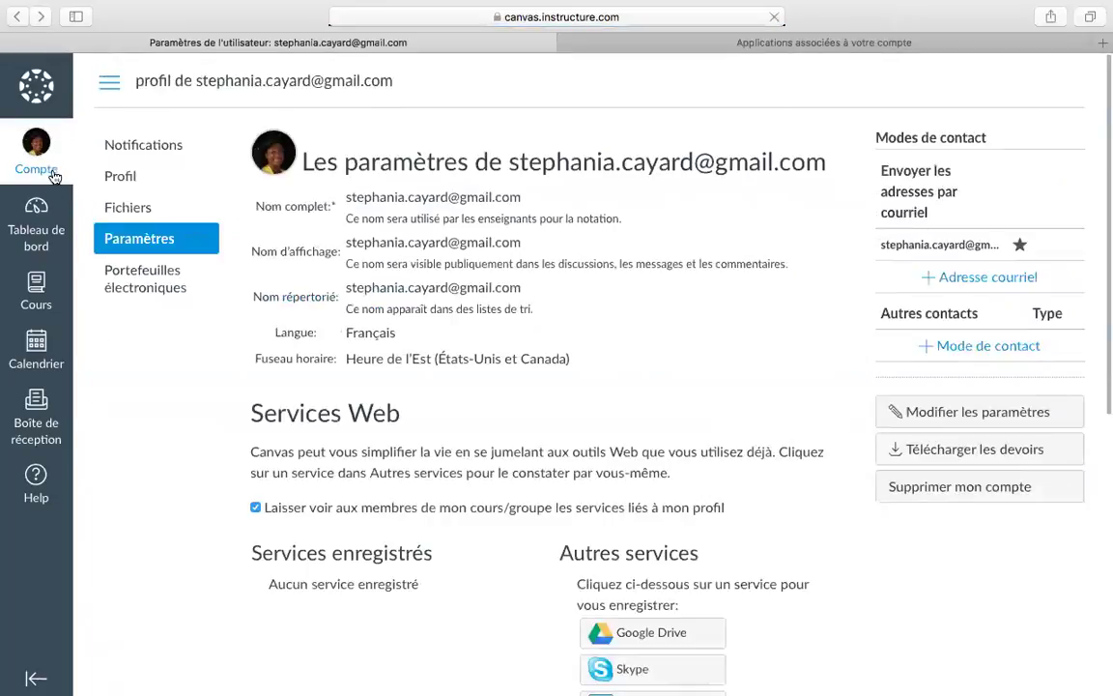
Open the account settings for editing, review the available languages while keeping Français, and update the settings.
click(122, 177)
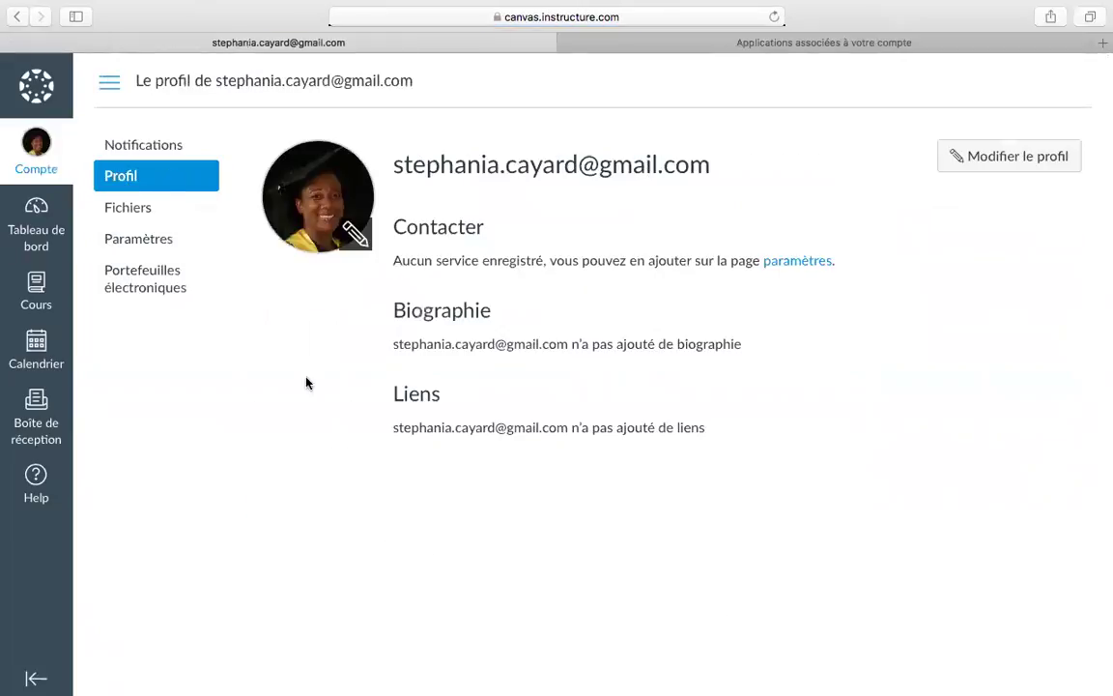
click(138, 246)
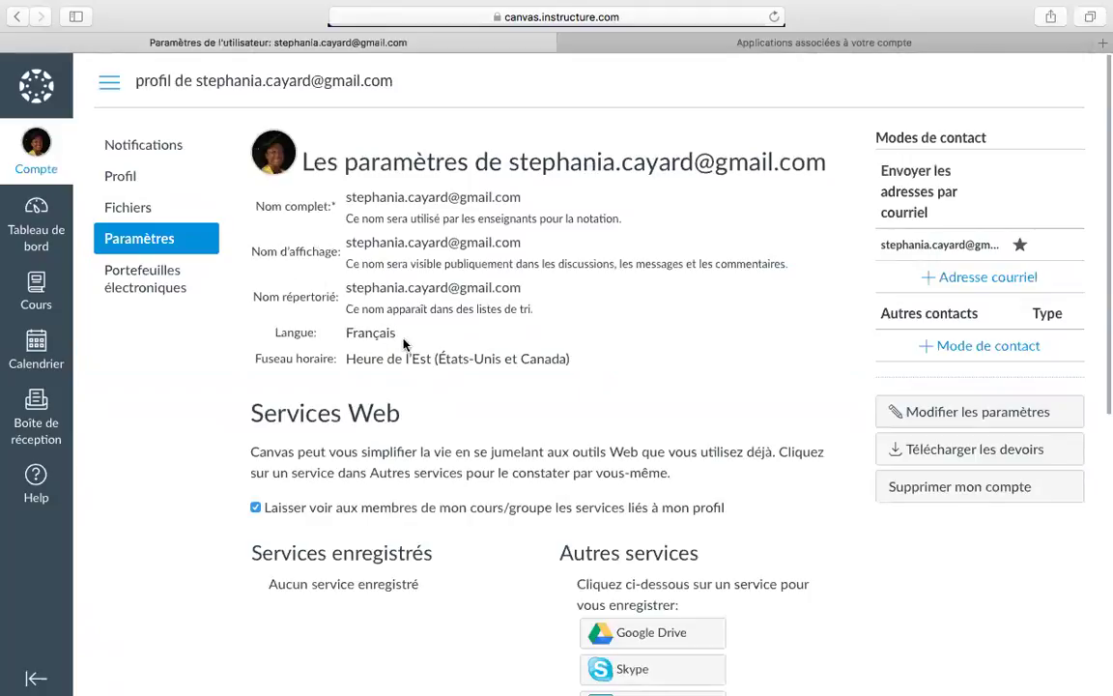
click(961, 414)
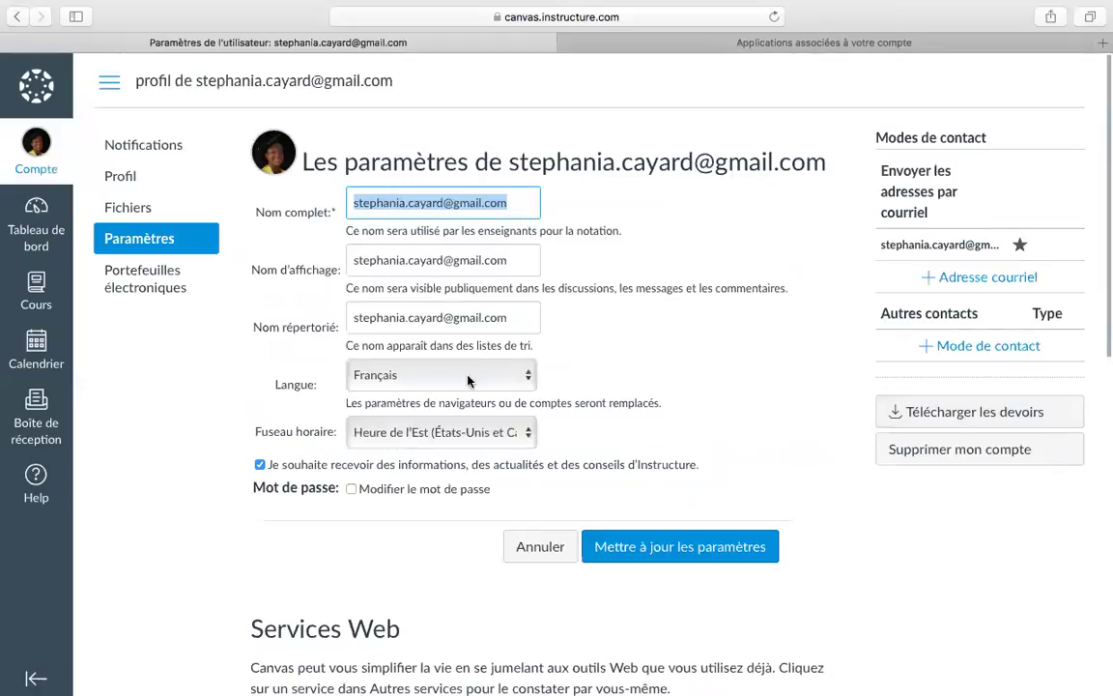
click(431, 377)
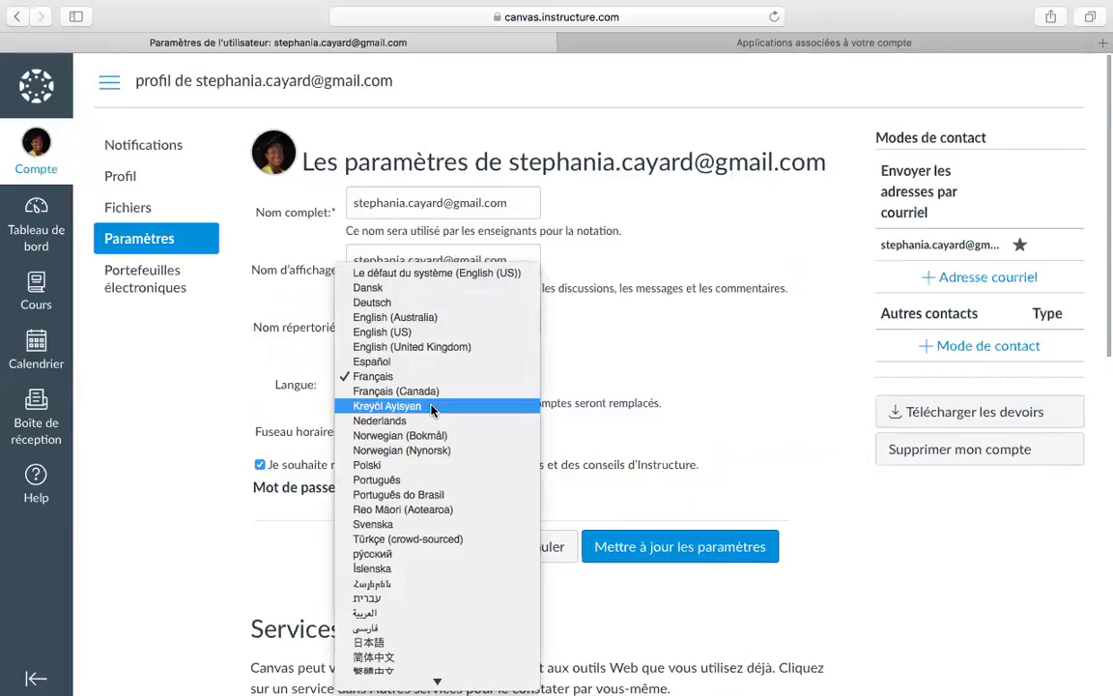
click(610, 358)
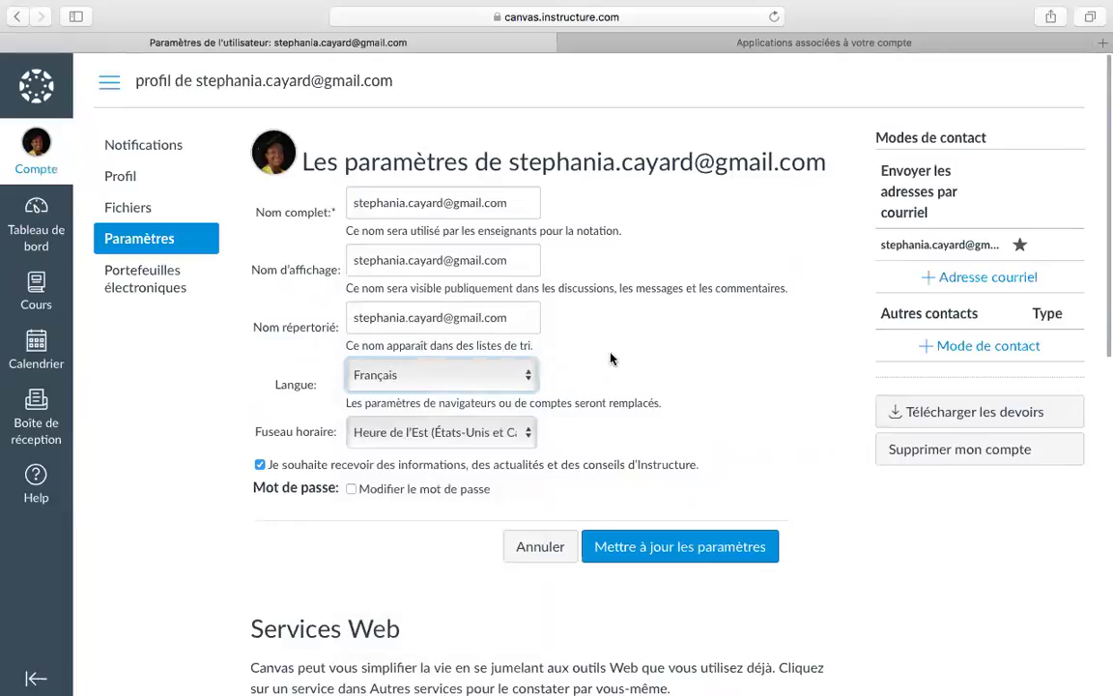
click(649, 551)
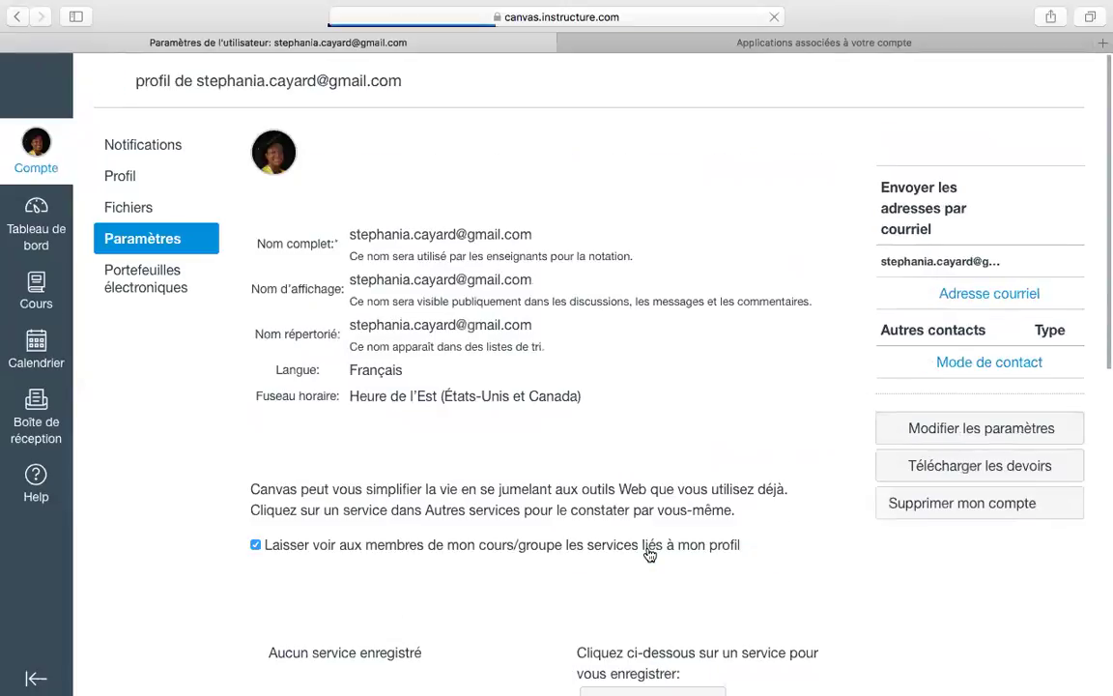
Open the account's profile page, view the profile image selection options, and close them without choosing an image.
click(118, 176)
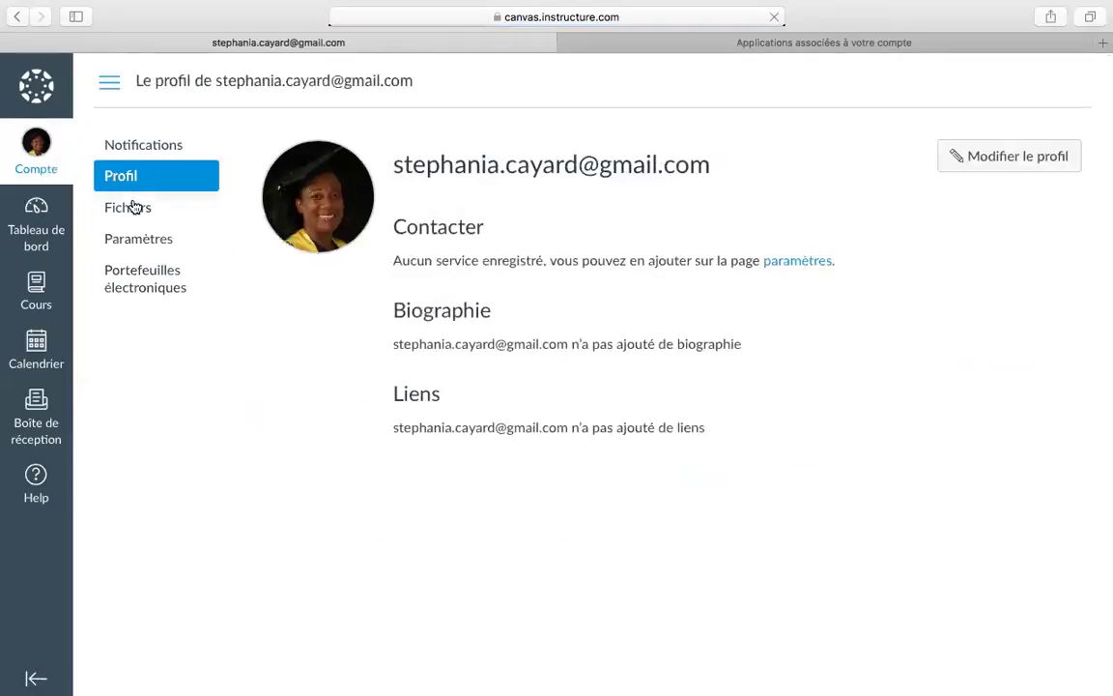
mouse_move(356, 236)
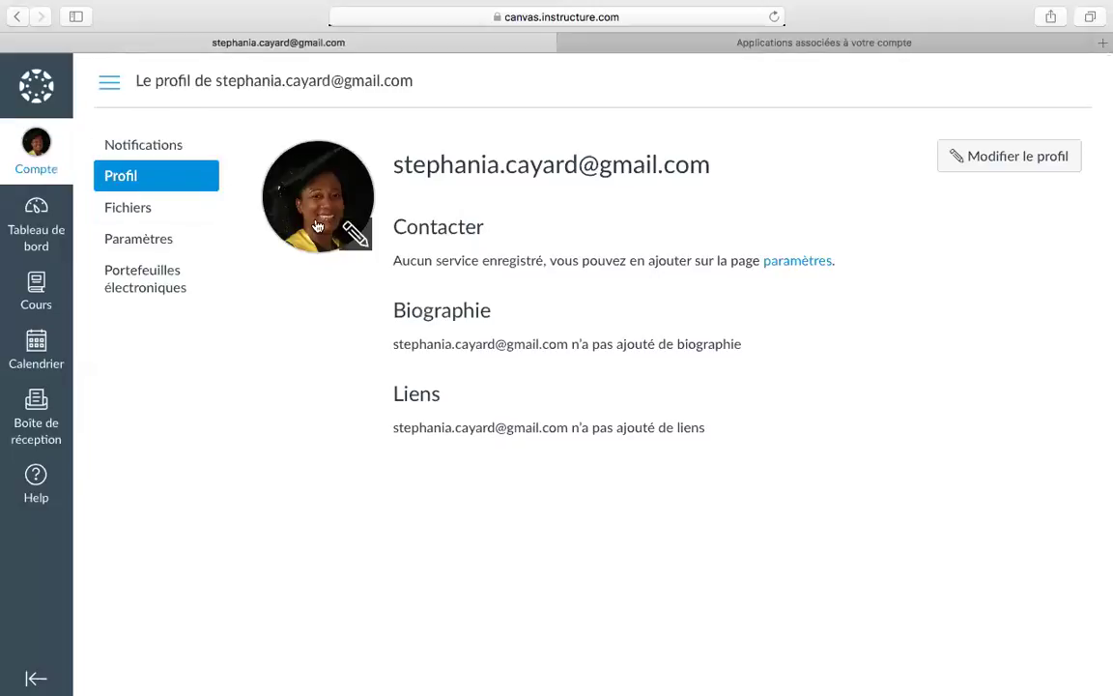
click(355, 236)
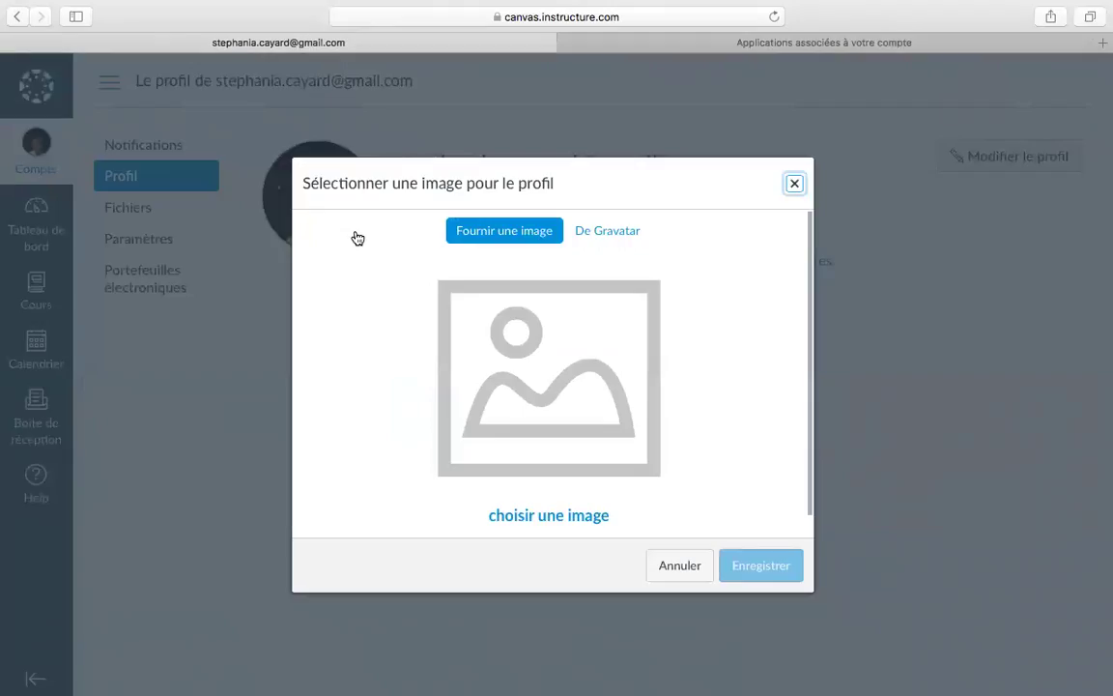
key(Escape)
Return to the dashboard and accept the invitation to the course Introduction a la Statistique Descriptive.
click(24, 221)
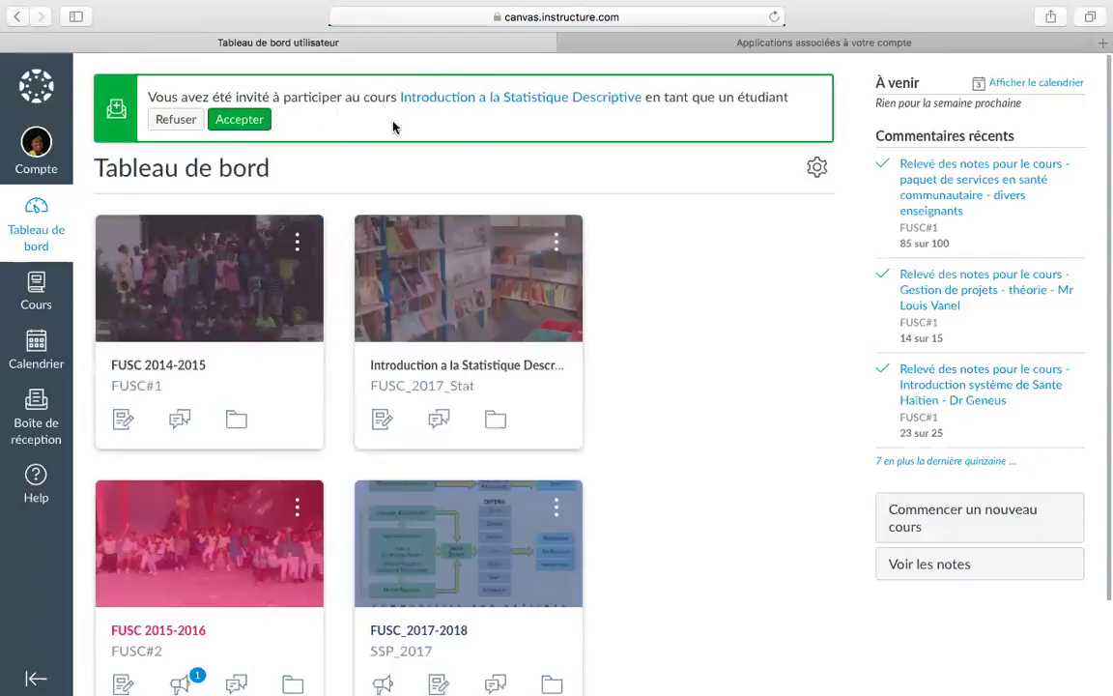
click(258, 130)
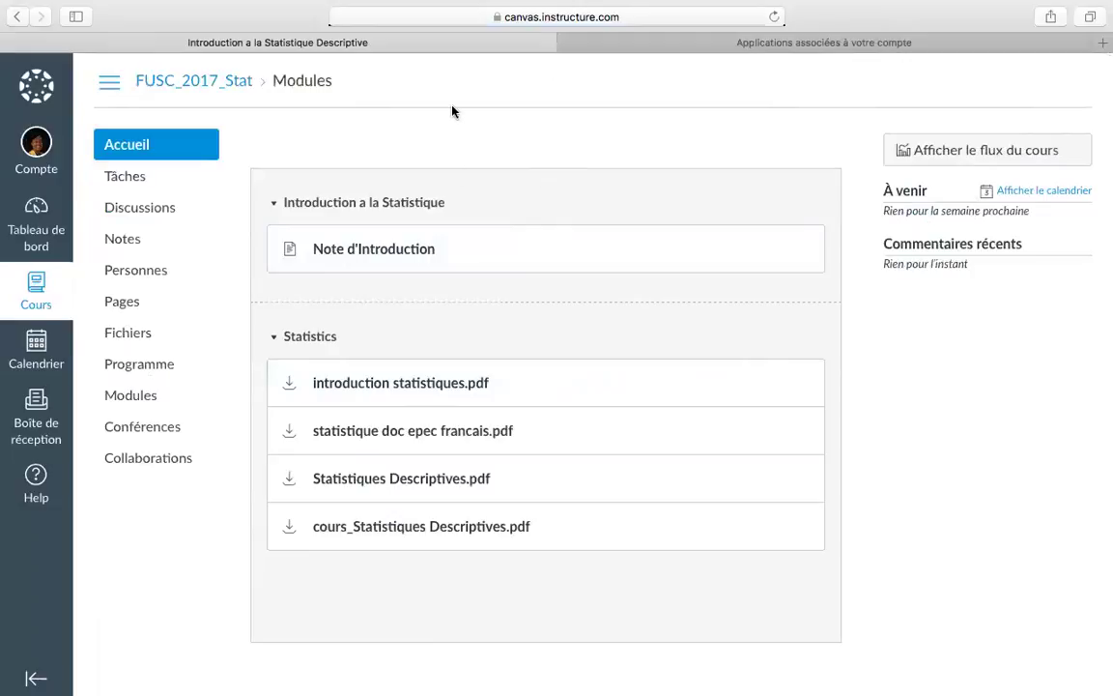
Open the FUSC 2014-2015 course from the dashboard to view its modules, and switch to Zoom.
click(33, 228)
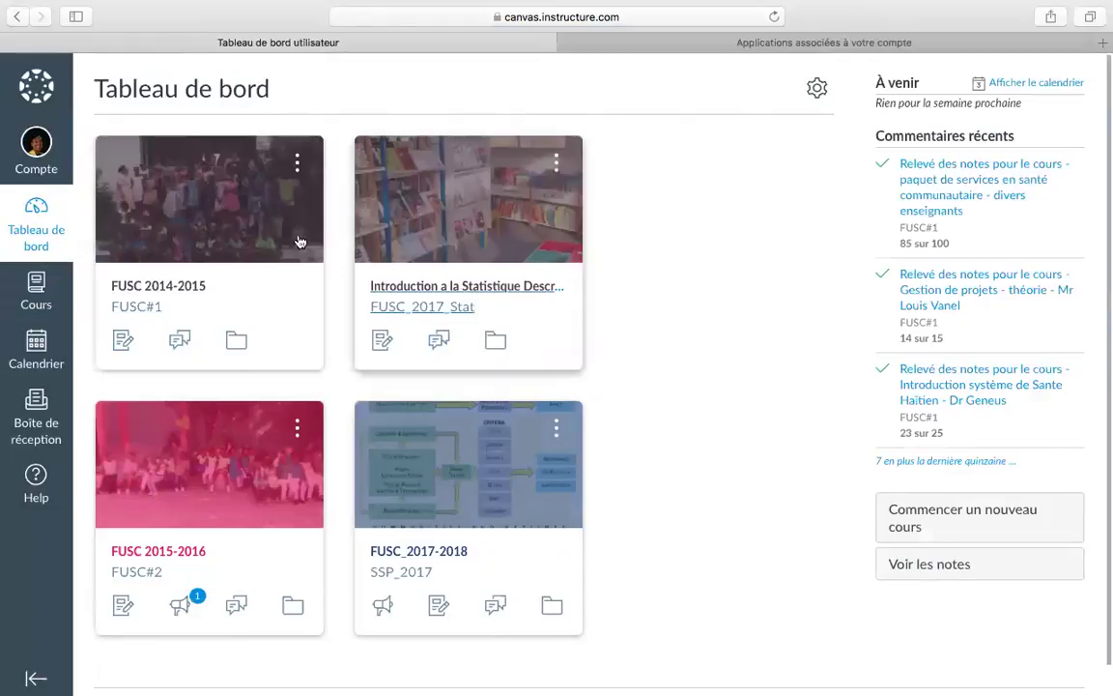
click(232, 246)
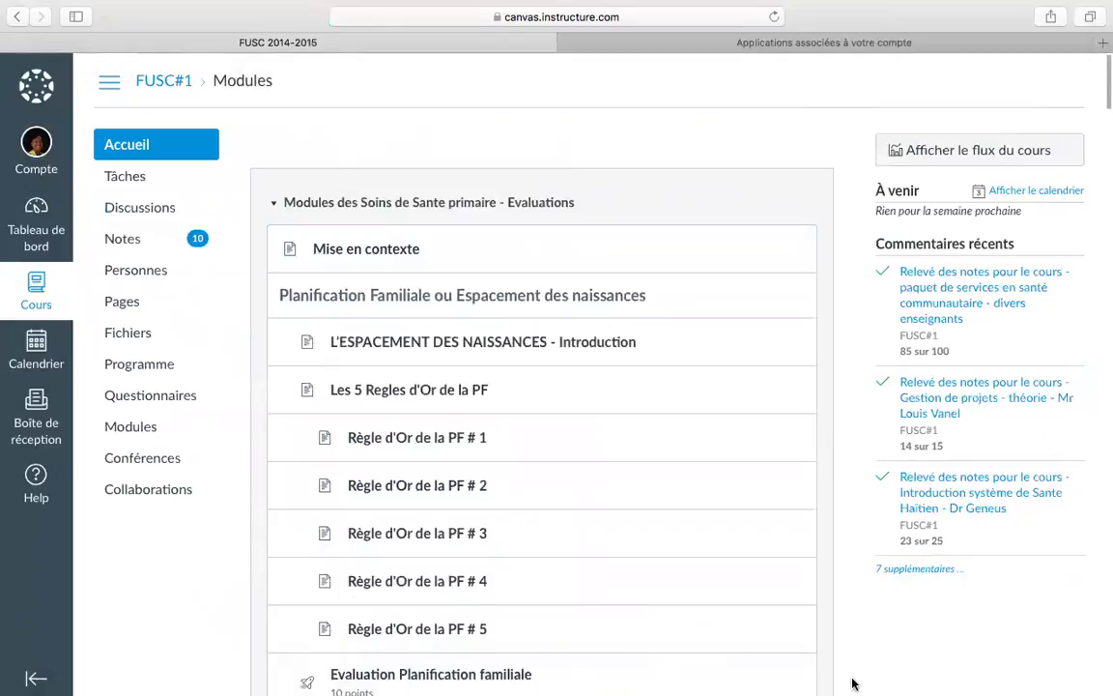
mouse_move(854, 683)
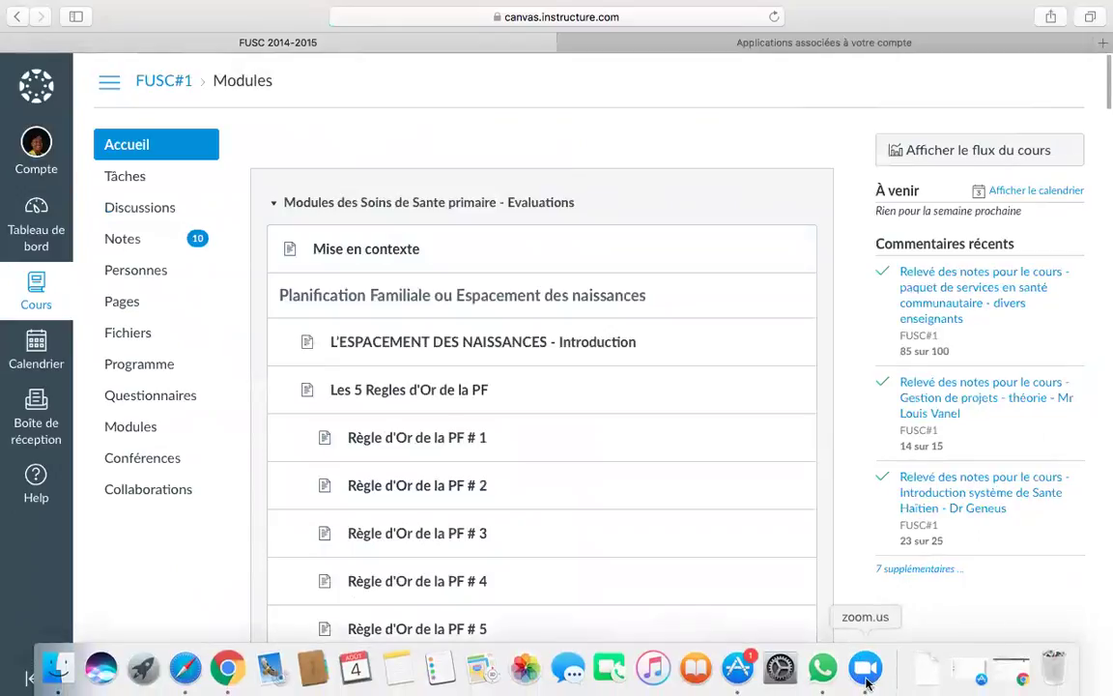
click(866, 683)
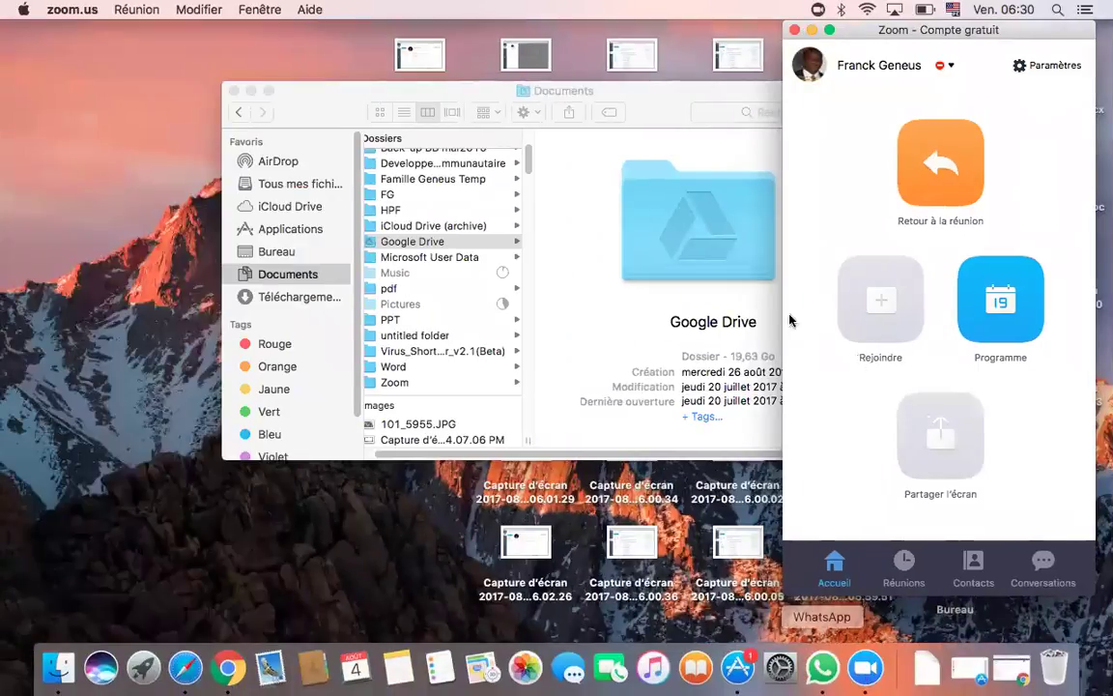